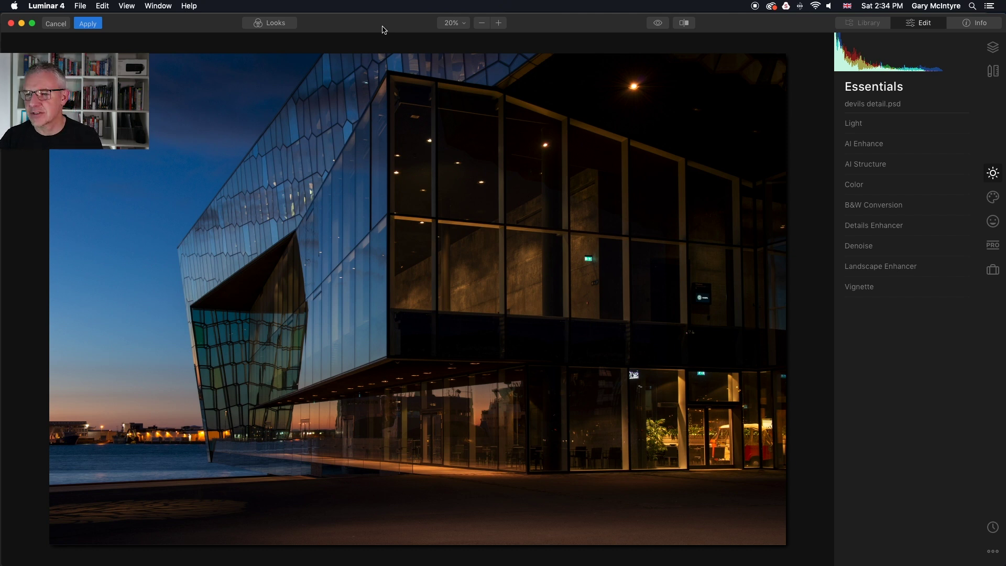
Add a touch of Smart Contrast (11) in the Light adjustments.
click(853, 125)
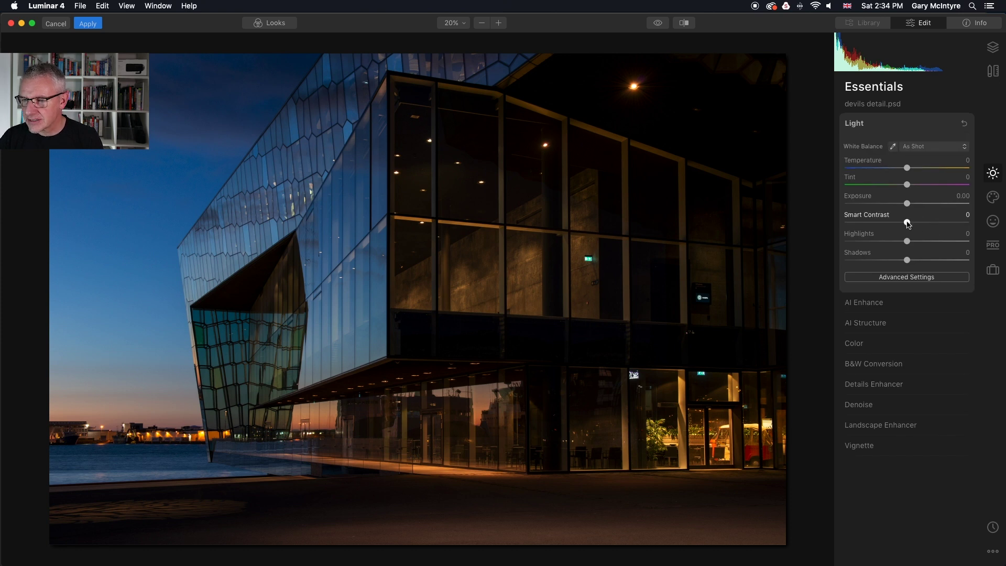
drag(908, 224, 915, 224)
click(857, 125)
In AI Enhance, set AI Accent to 36 and AI Sky Enhancer to 10.
click(864, 144)
drag(847, 172, 895, 174)
click(845, 190)
drag(845, 189, 860, 191)
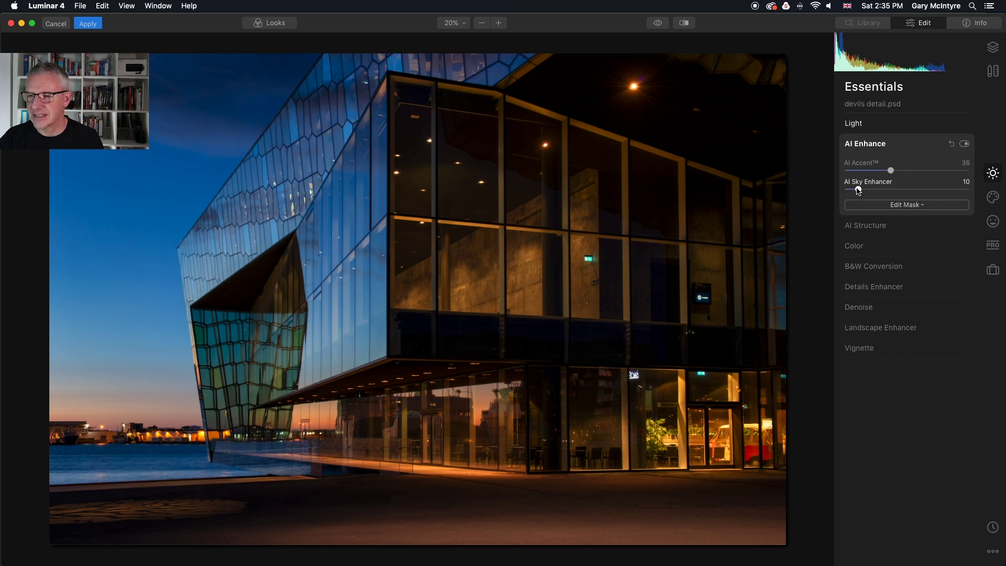
click(856, 123)
click(856, 124)
Raise the AI Structure amount to 18.
click(857, 164)
click(908, 191)
drag(910, 194, 917, 193)
click(870, 164)
In Color Advanced Settings, set the blues to Saturation -3 and Luminance -1.
click(858, 184)
click(915, 265)
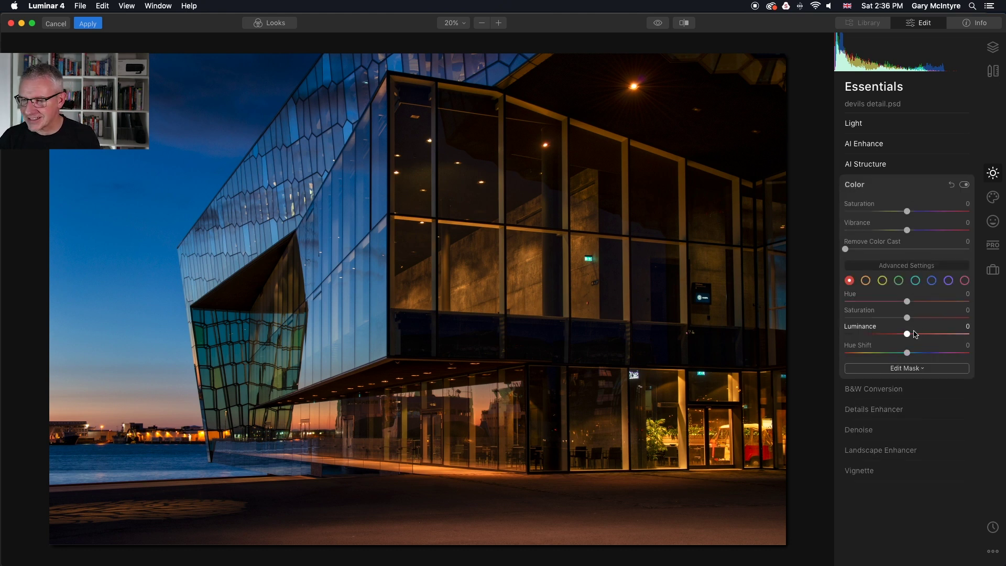
click(930, 281)
drag(907, 318, 904, 318)
drag(908, 334, 905, 334)
Add some Small Details in Details Enhancer and view the photo at 100%.
click(867, 188)
click(889, 229)
drag(909, 254, 913, 254)
double_click(528, 268)
Toggle Details Enhancer off and on to compare, then set Small Details to 13.
click(964, 226)
click(964, 226)
drag(912, 254, 946, 255)
drag(947, 255, 916, 254)
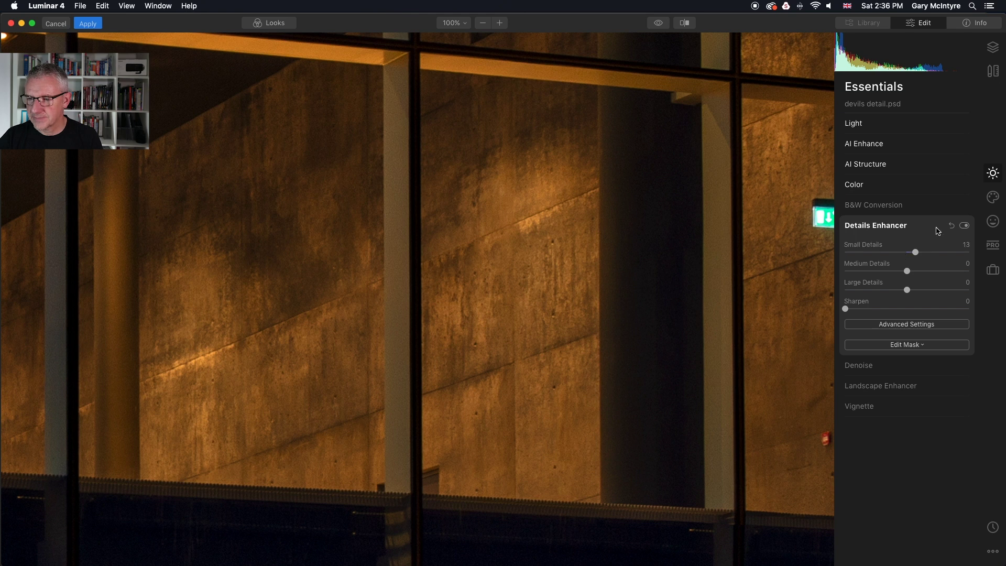
click(883, 228)
Fit the whole photo in view and preview the unedited original.
key(super+0)
click(659, 24)
click(660, 24)
Sweep a before/after Compare split across the photo, then return to the edit.
click(684, 22)
drag(751, 210, 86, 242)
drag(41, 250, 835, 332)
In PRO Advanced Contrast, set Highlights Contrast 14 and Highlights Balance 24, then show before/after.
click(992, 244)
click(890, 125)
drag(845, 150, 925, 172)
click(908, 169)
click(683, 22)
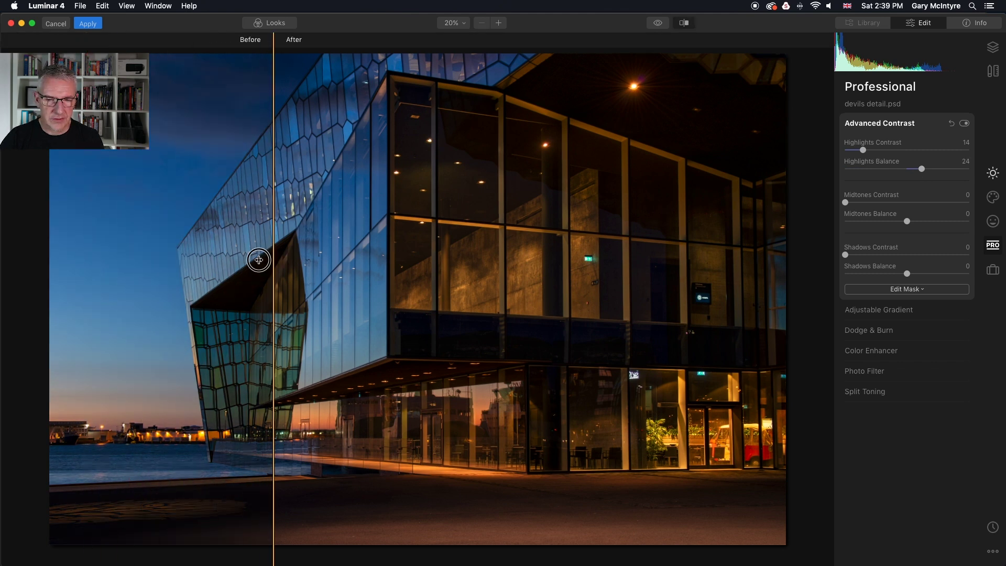